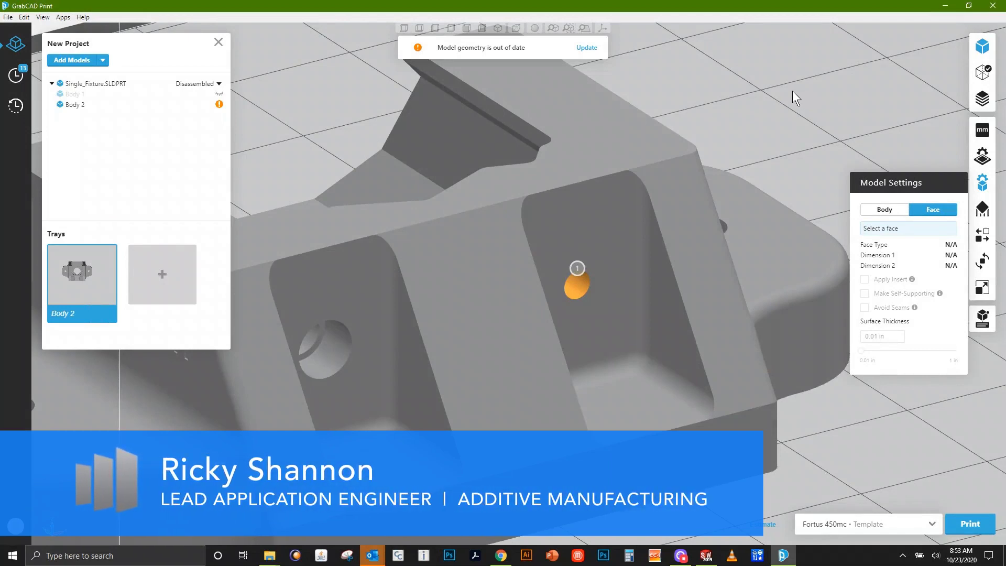
Step: Update the out-of-date geometry of Single_Fixture.SLDPRT so the warning banner clears
{"action": "left_click", "coordinate": [588, 47]}
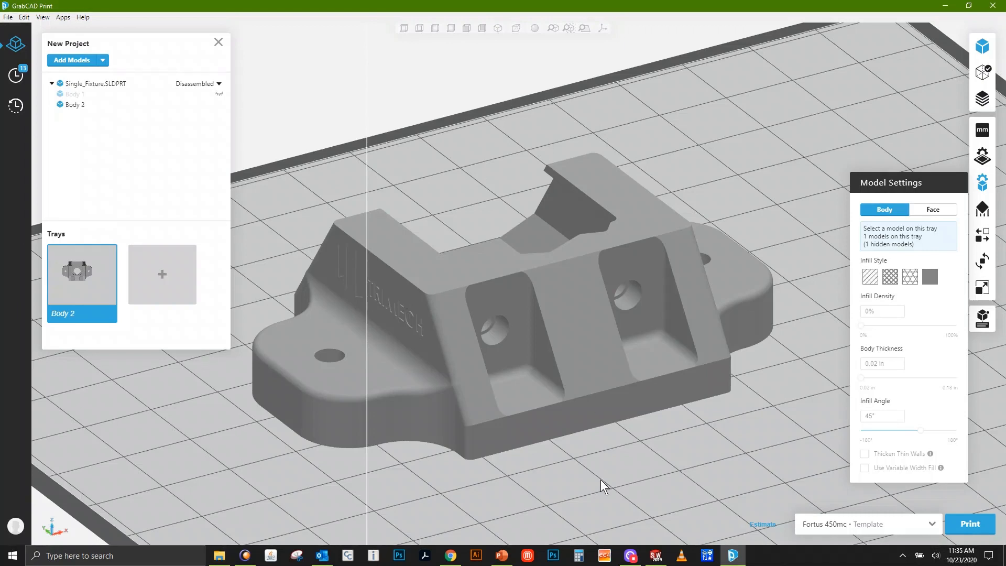
{"action": "left_click", "coordinate": [654, 560]}
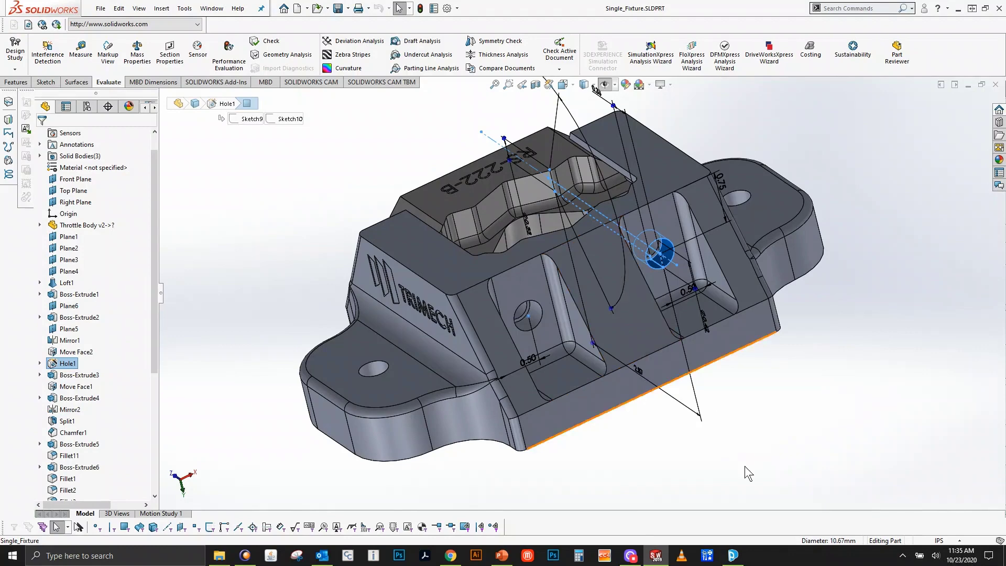
{"action": "left_click", "coordinate": [733, 554]}
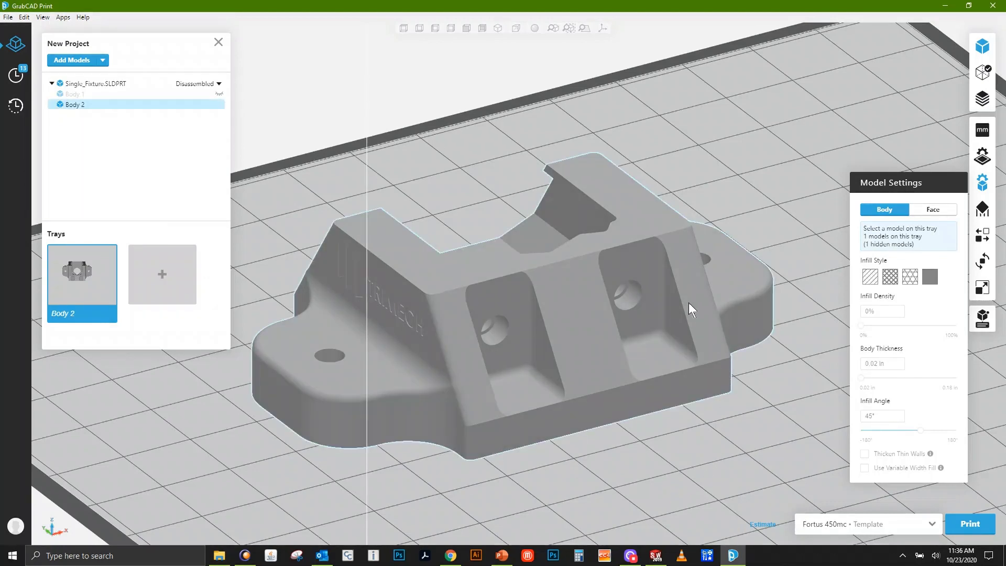
Step: Select Body 2 and change its infill style to the cross-hatch pattern
{"action": "left_click", "coordinate": [577, 252]}
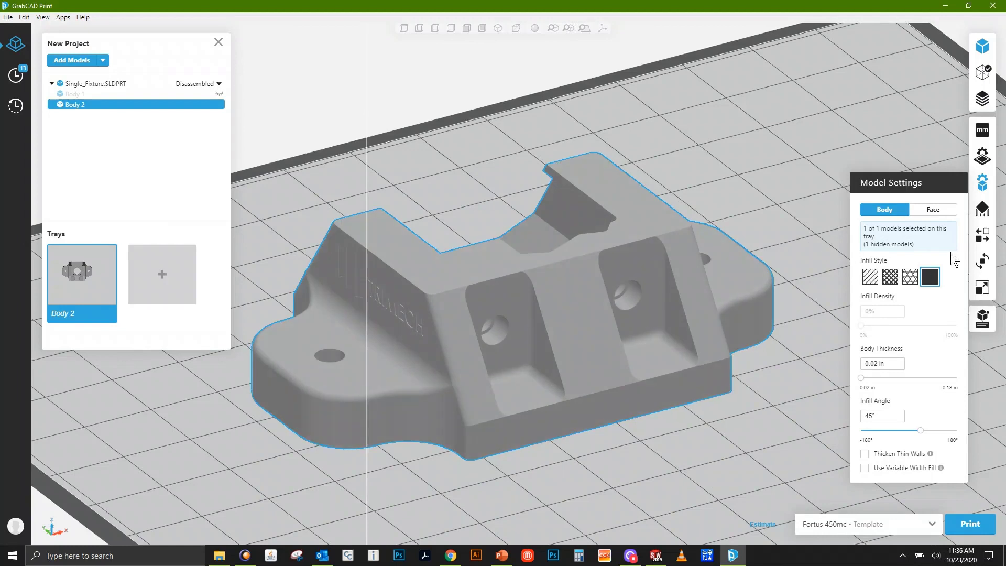
{"action": "left_click", "coordinate": [869, 278]}
{"action": "left_click", "coordinate": [889, 281]}
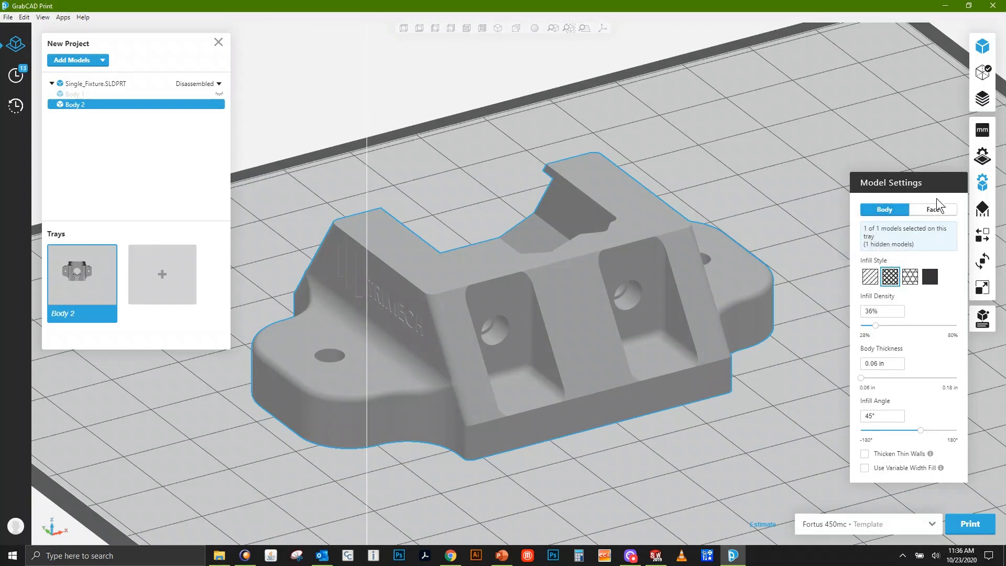
Step: Switch to face settings and select the 0.420 in cylindrical hole in the right pocket
{"action": "left_click", "coordinate": [937, 212]}
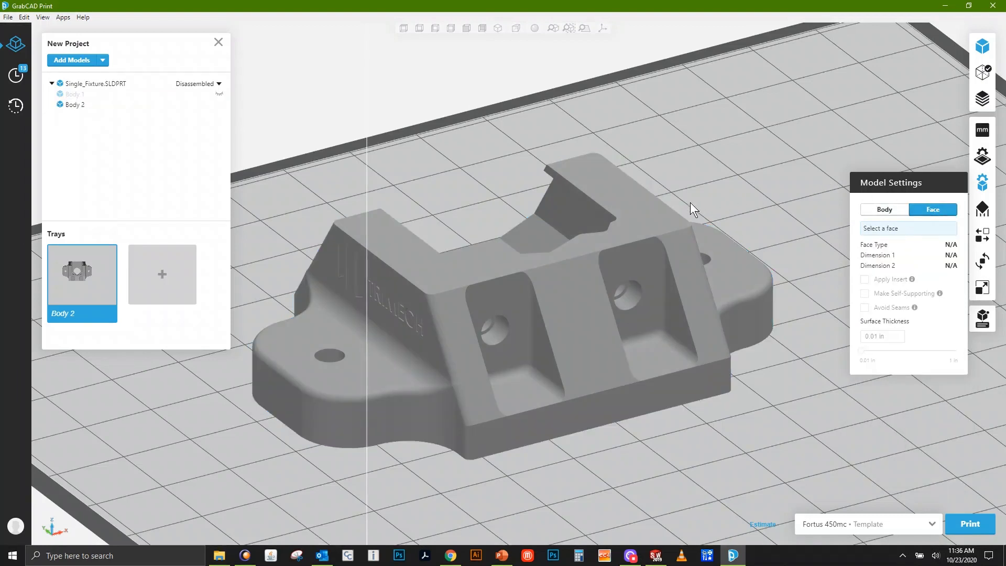
{"action": "left_click", "coordinate": [662, 351]}
{"action": "left_click", "coordinate": [580, 322]}
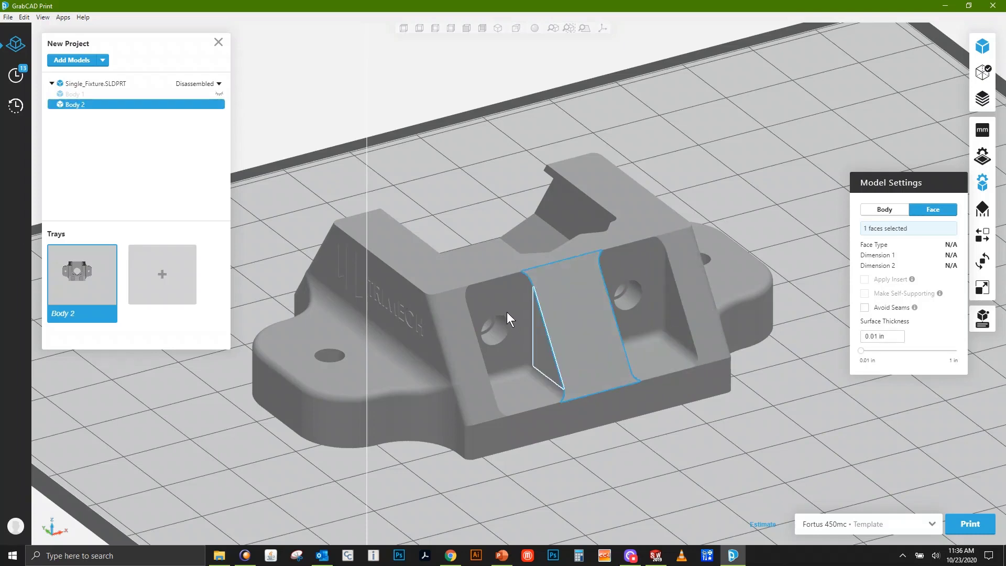
{"action": "left_click", "coordinate": [475, 381]}
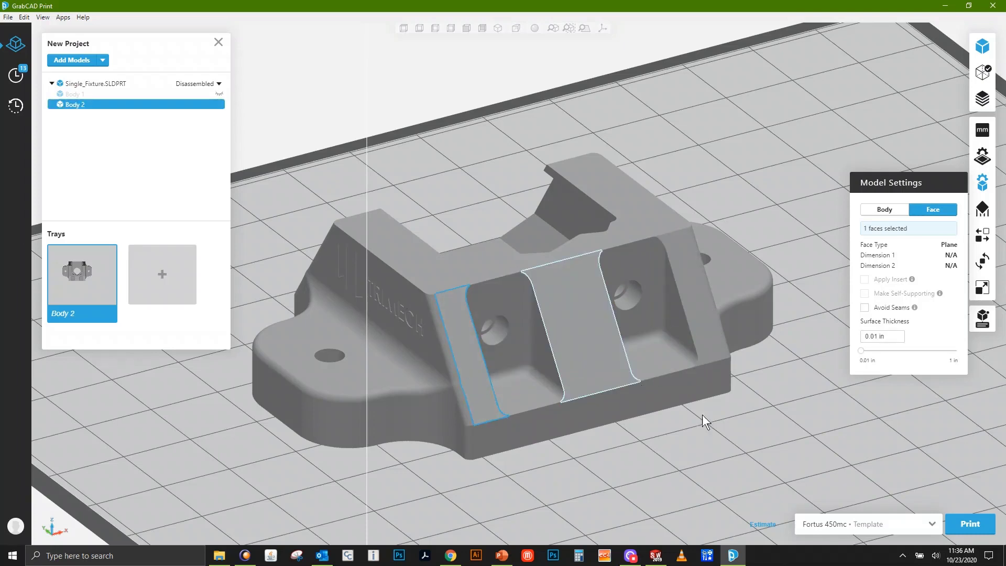
{"action": "left_click", "coordinate": [636, 297]}
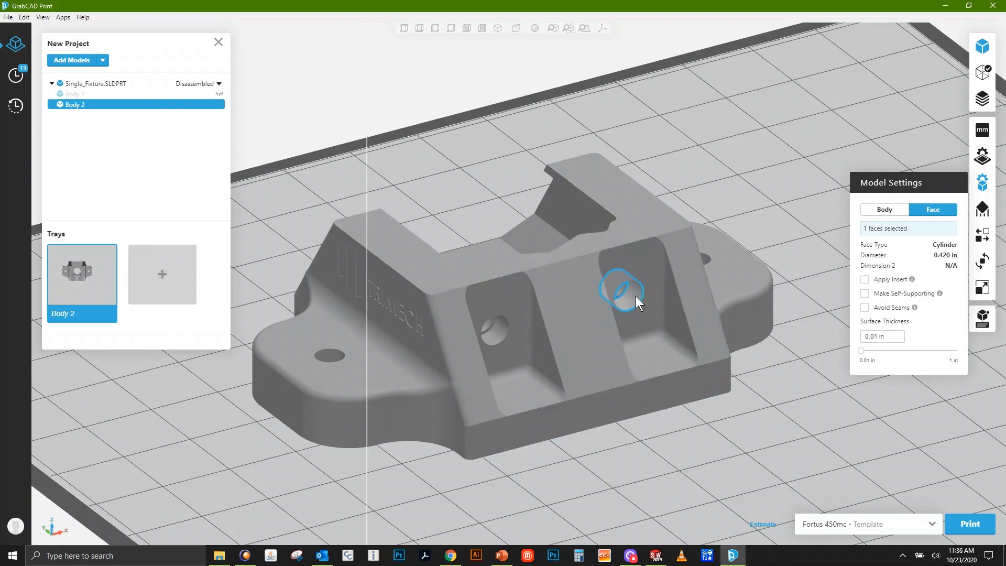
Step: Enable Apply Insert on the hole with Metric standard and size M5 × 0.8 Short
{"action": "left_click", "coordinate": [864, 280]}
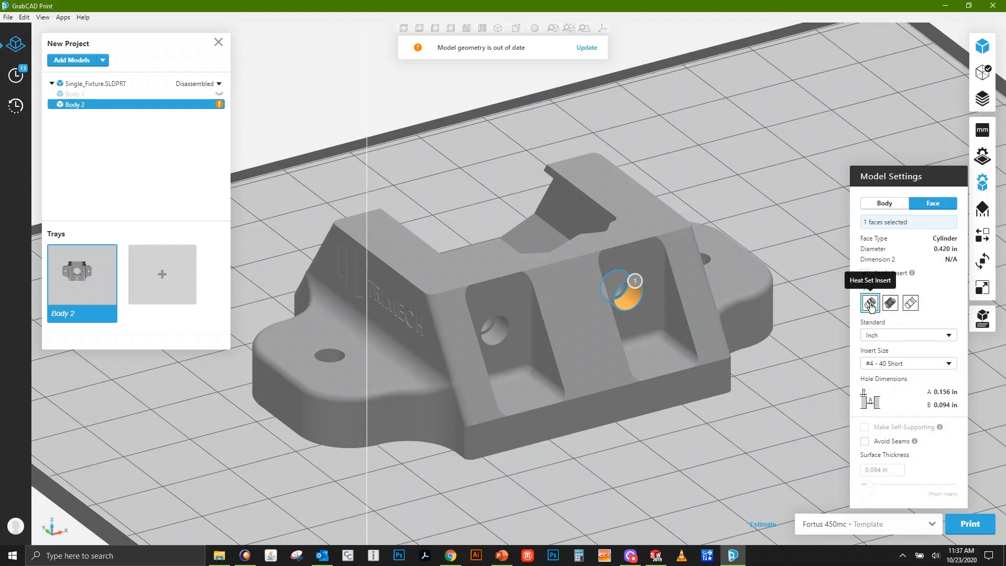
{"action": "left_click", "coordinate": [885, 335]}
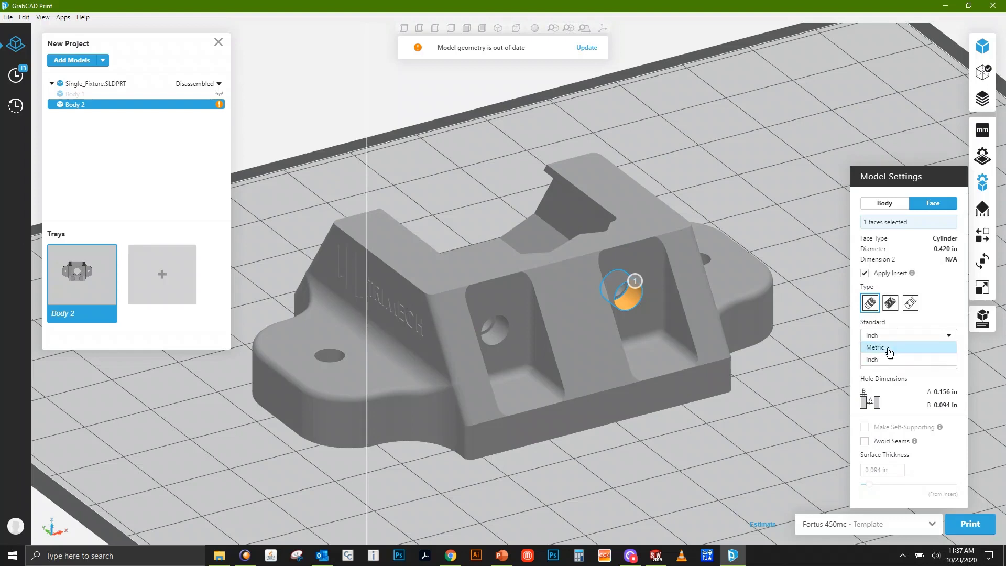
{"action": "left_click", "coordinate": [888, 350]}
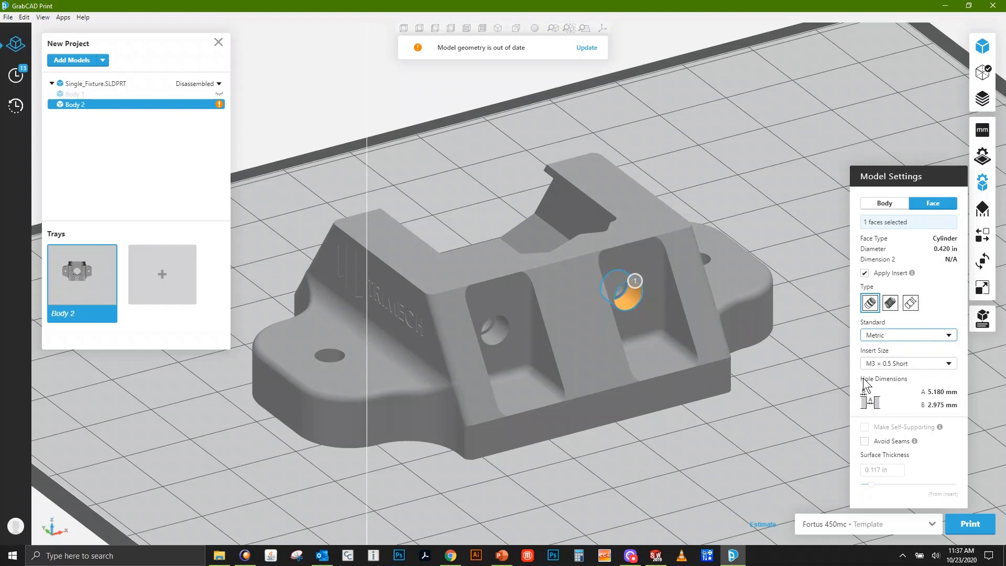
{"action": "left_click", "coordinate": [948, 365]}
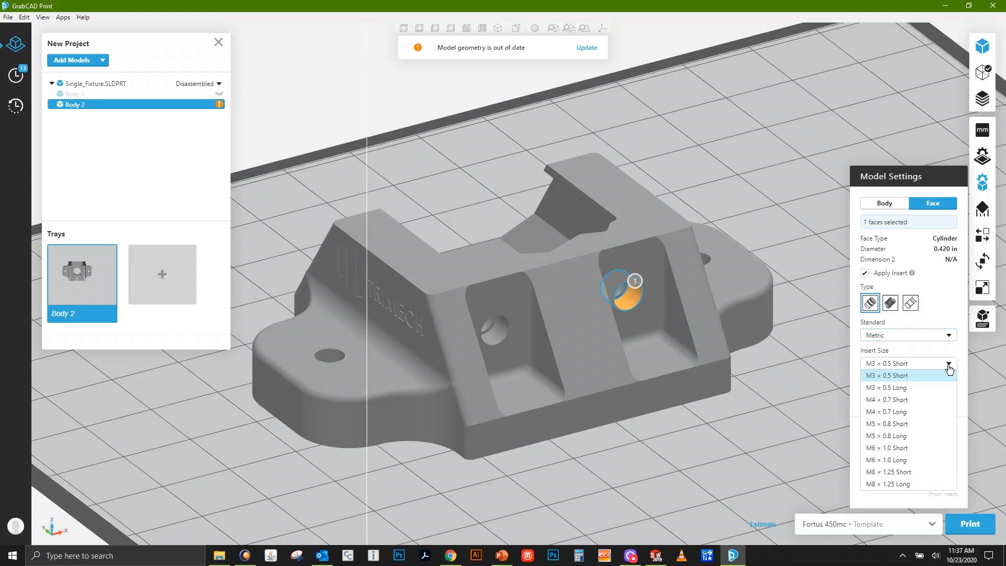
{"action": "left_click", "coordinate": [898, 425]}
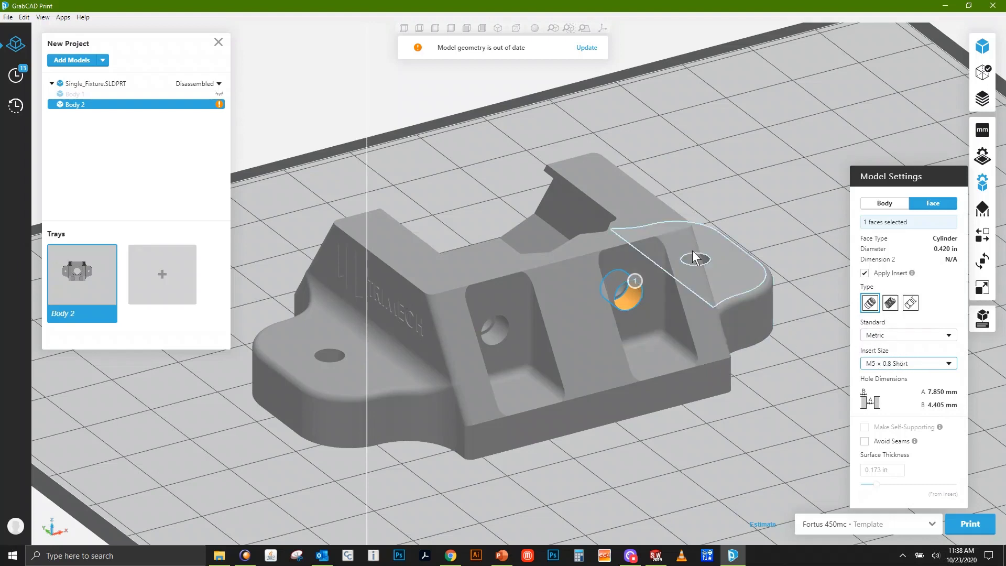
Step: Rebuild the model so the insert hole becomes 0.309 in (7.850 mm by 4.405 mm)
{"action": "left_click", "coordinate": [585, 48]}
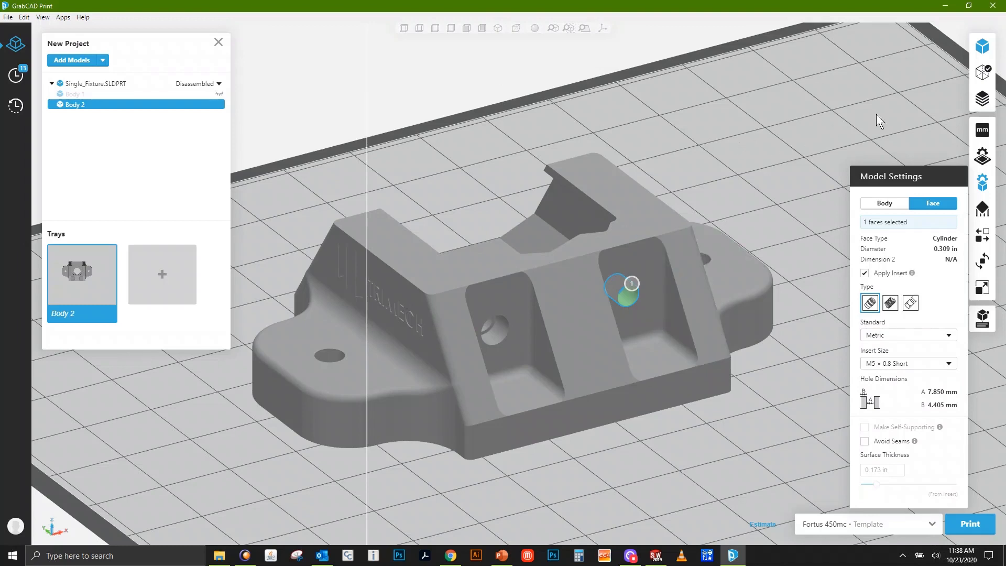
Step: Show the slice preview up to layer 136, zoomed in on the support inside the insert holes
{"action": "left_click", "coordinate": [983, 100]}
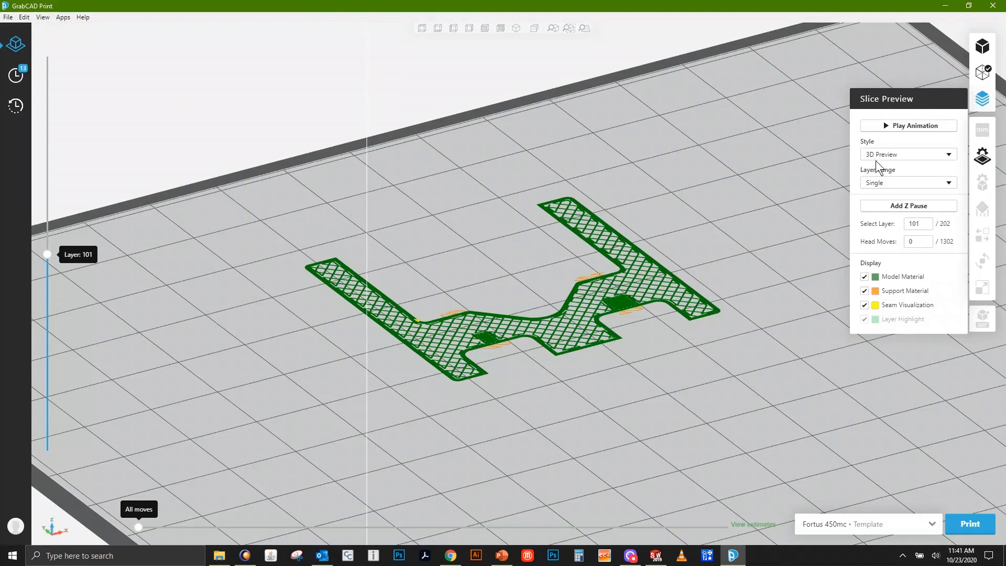
{"action": "left_click", "coordinate": [900, 183]}
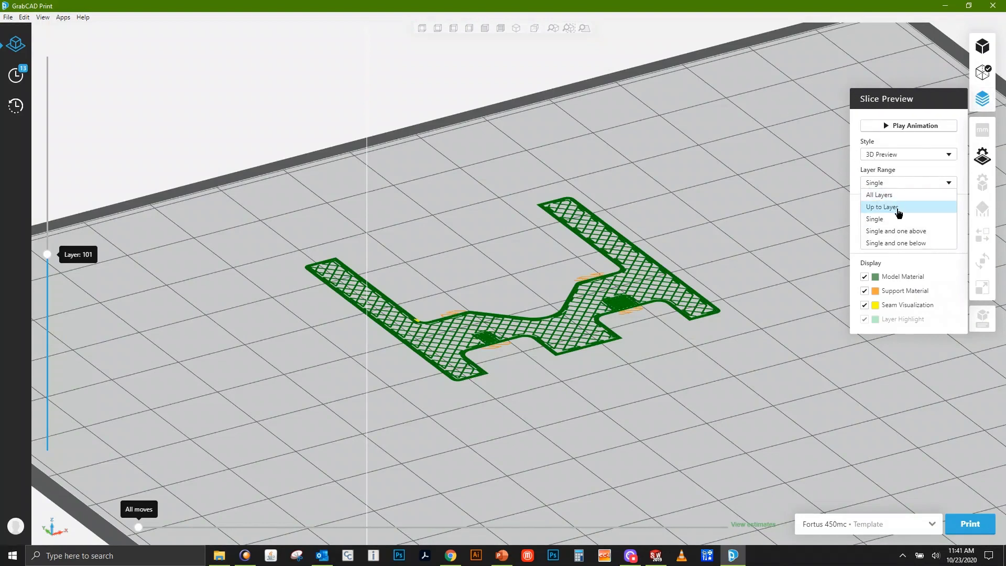
{"action": "left_click", "coordinate": [898, 207]}
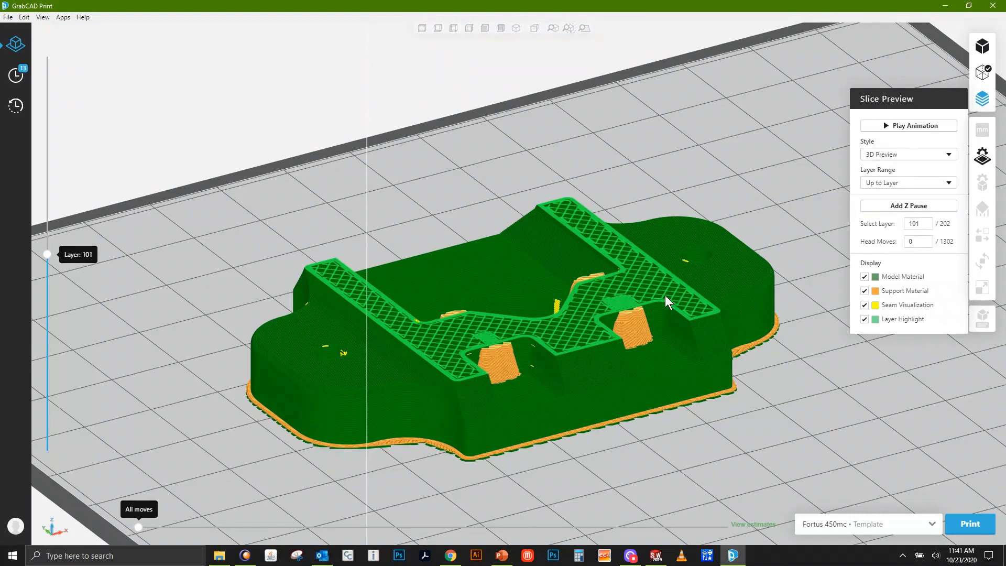
{"action": "scroll", "coordinate": [638, 314], "scroll_direction": "up", "scroll_amount": 6}
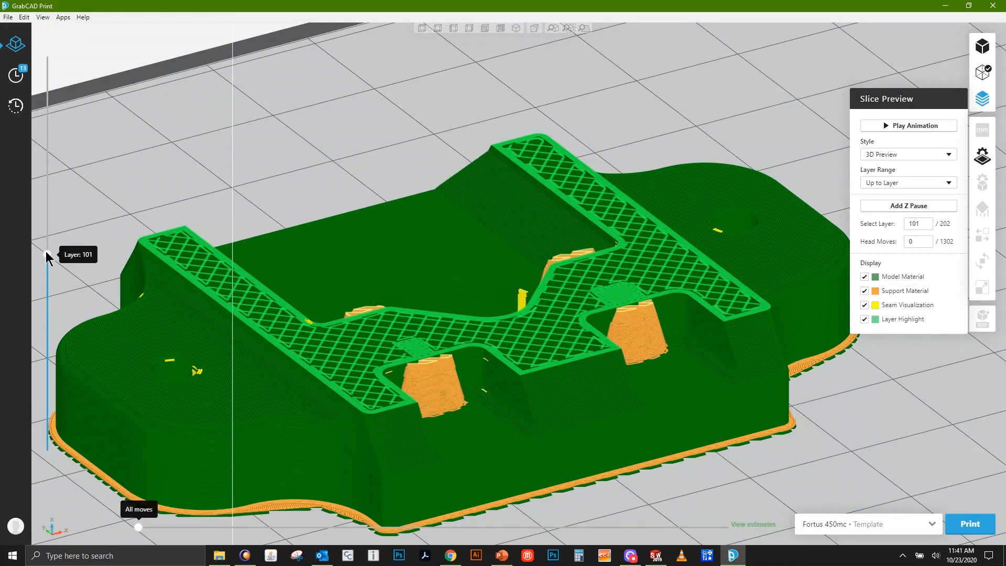
{"action": "left_click_drag", "start_coordinate": [43, 250], "coordinate": [45, 189]}
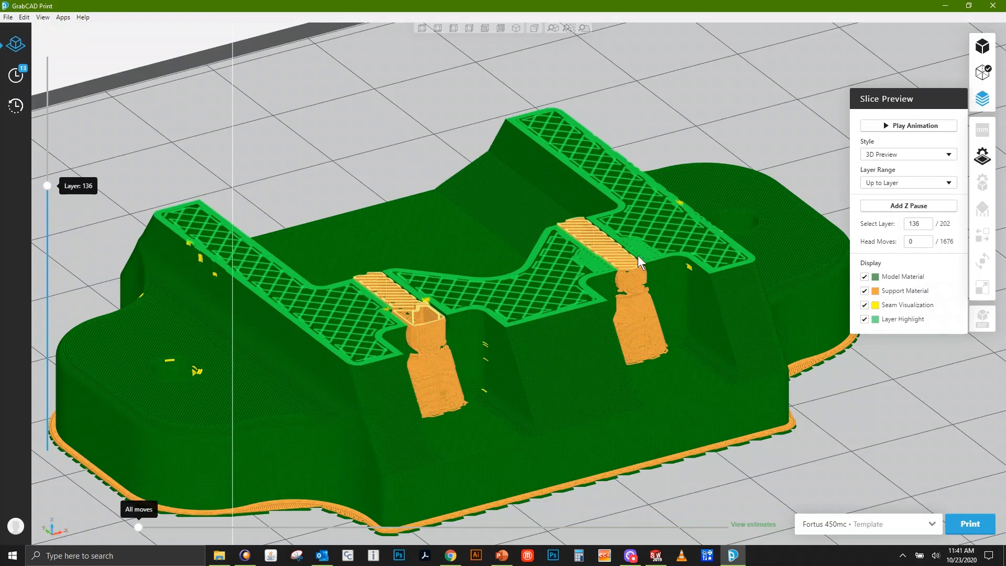
{"action": "scroll", "coordinate": [646, 254], "scroll_direction": "up", "scroll_amount": 2}
{"action": "scroll", "coordinate": [647, 253], "scroll_direction": "up", "scroll_amount": 5}
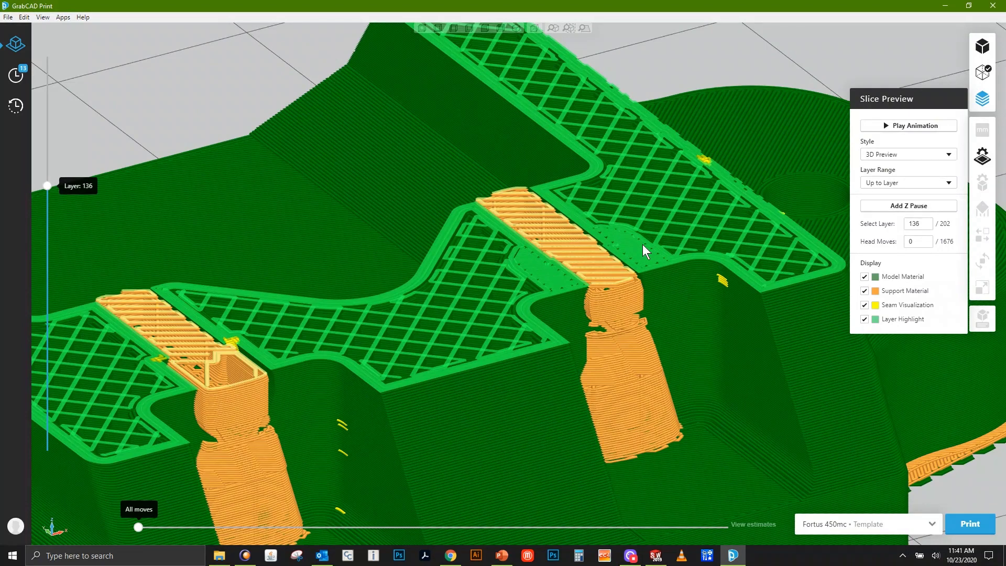
{"action": "scroll", "coordinate": [647, 243], "scroll_direction": "down", "scroll_amount": 4}
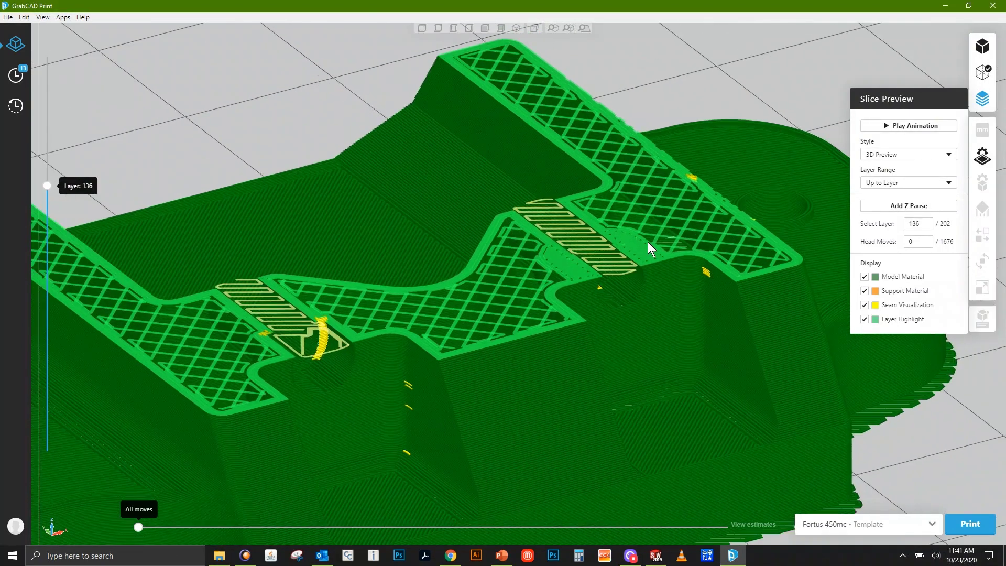
Step: Close the slice preview, deselect the body and open face-level Model Settings
{"action": "left_click", "coordinate": [983, 104]}
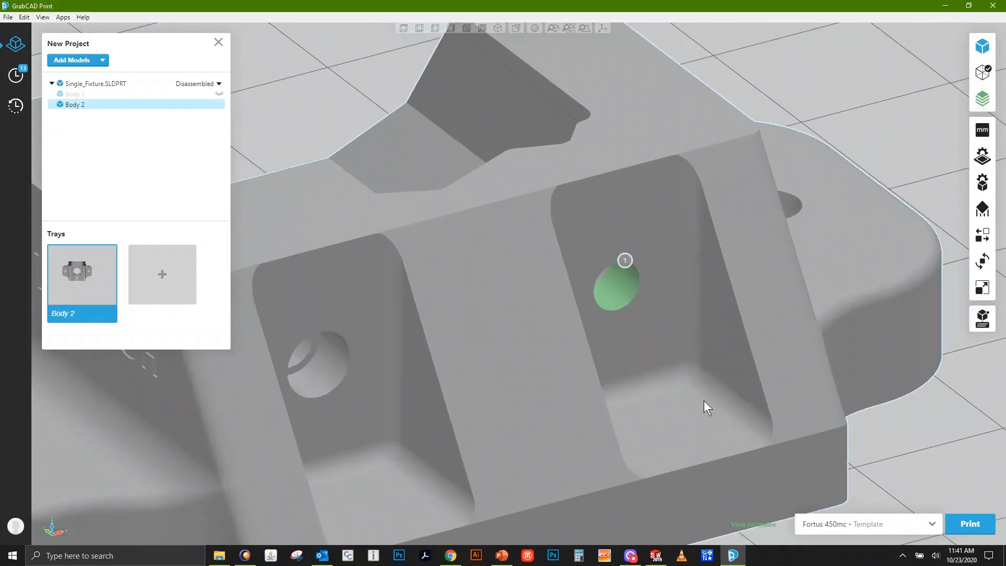
{"action": "scroll", "coordinate": [704, 400], "scroll_direction": "down", "scroll_amount": 5}
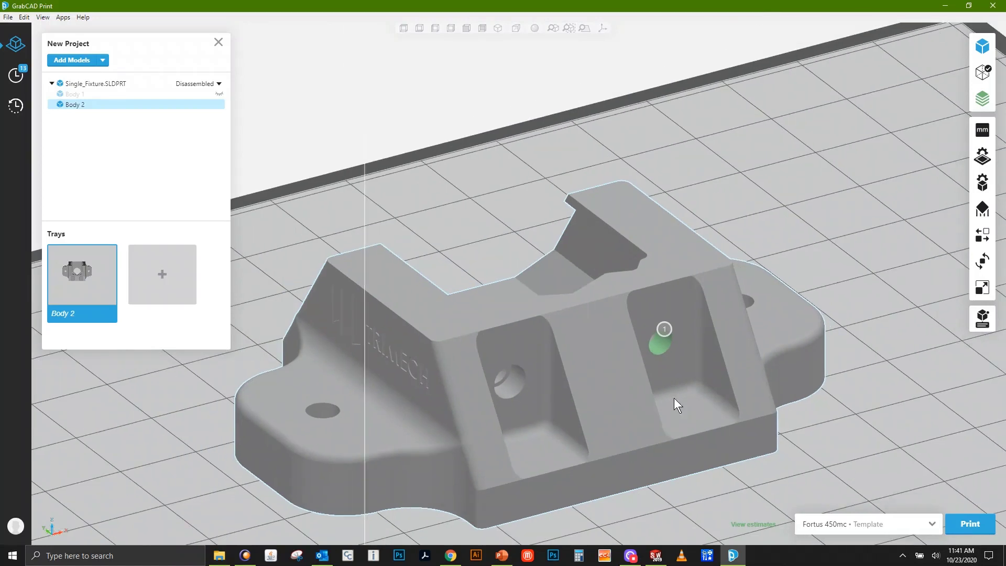
{"action": "left_click", "coordinate": [892, 215]}
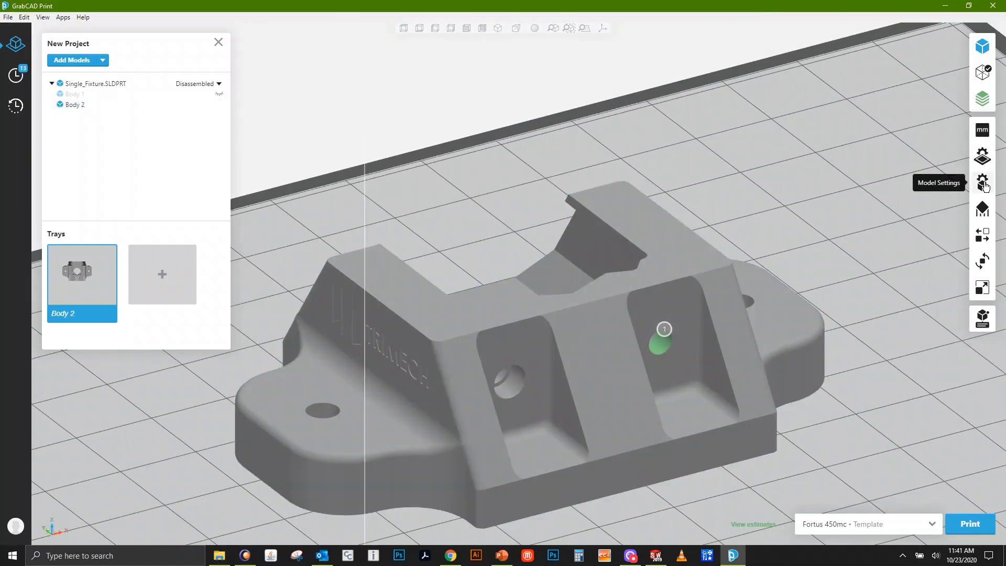
{"action": "left_click", "coordinate": [983, 183]}
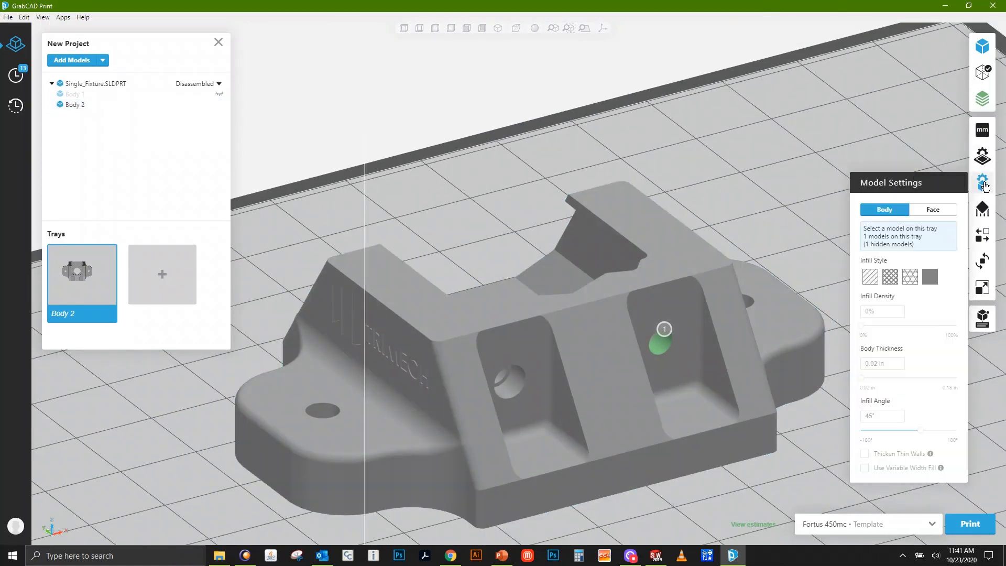
{"action": "left_click", "coordinate": [932, 210]}
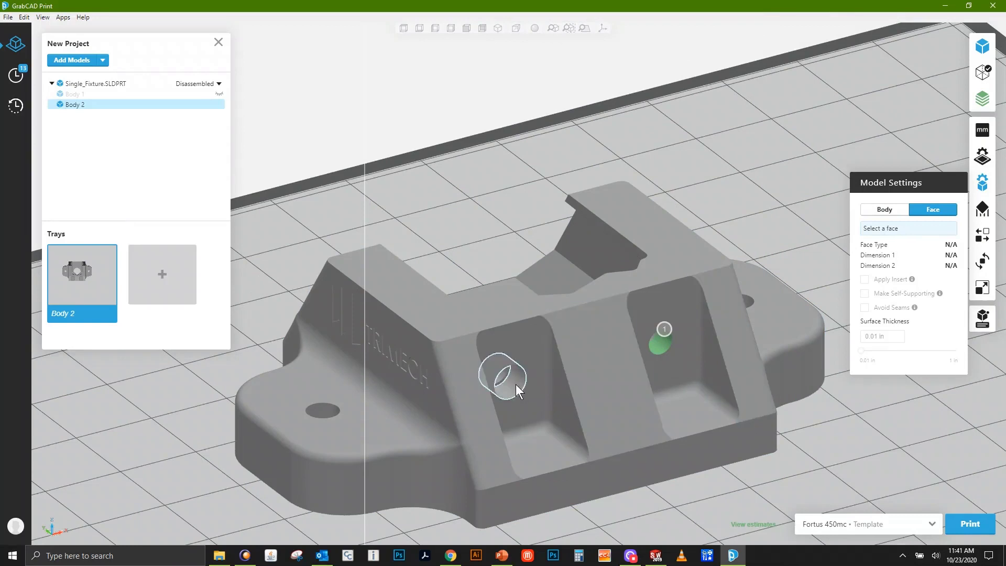
Step: Consult the McMaster-Carr Metric-Flanged heat-set insert table in Chrome, then return to GrabCAD Print
{"action": "left_click", "coordinate": [451, 556]}
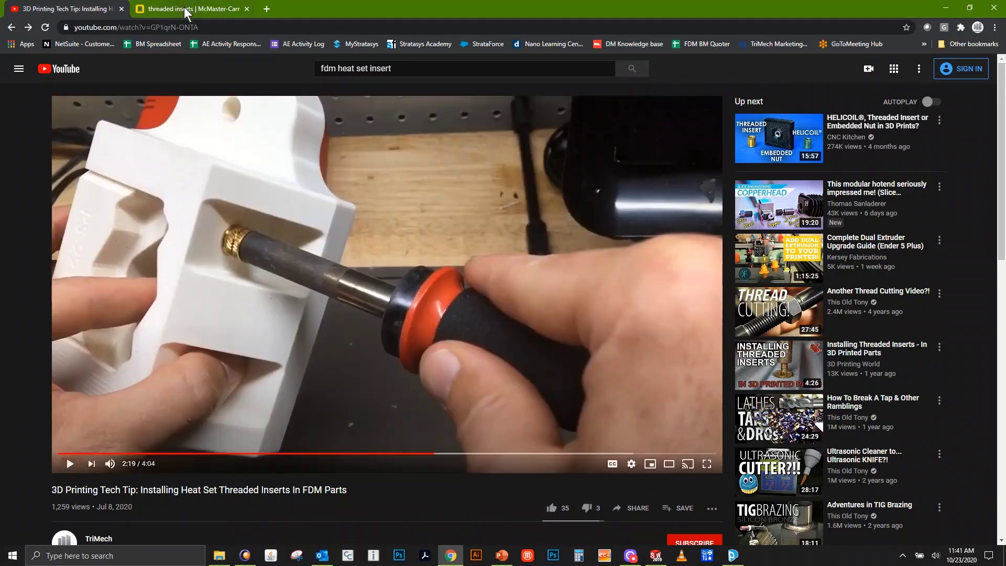
{"action": "left_click", "coordinate": [184, 8]}
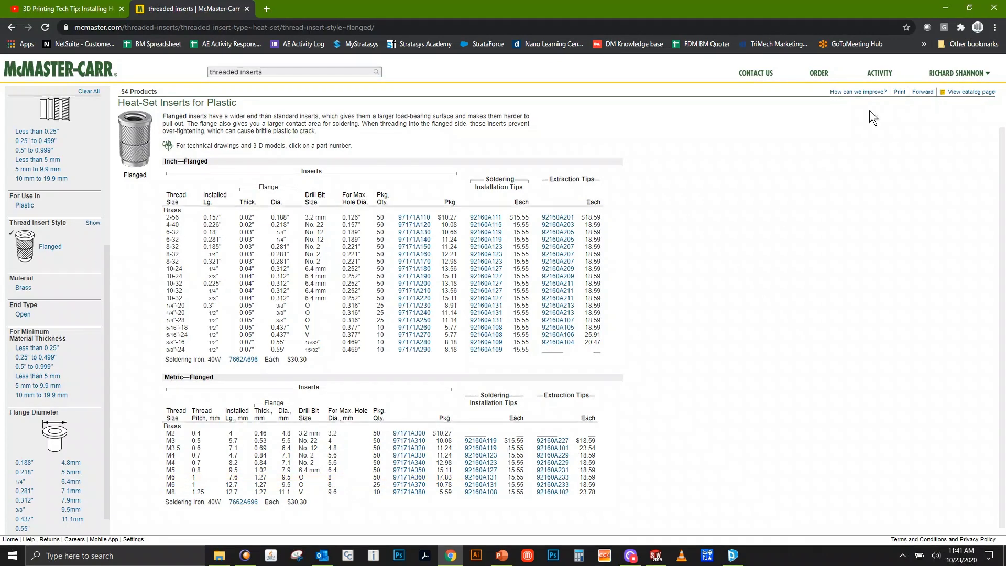
{"action": "left_click", "coordinate": [736, 555]}
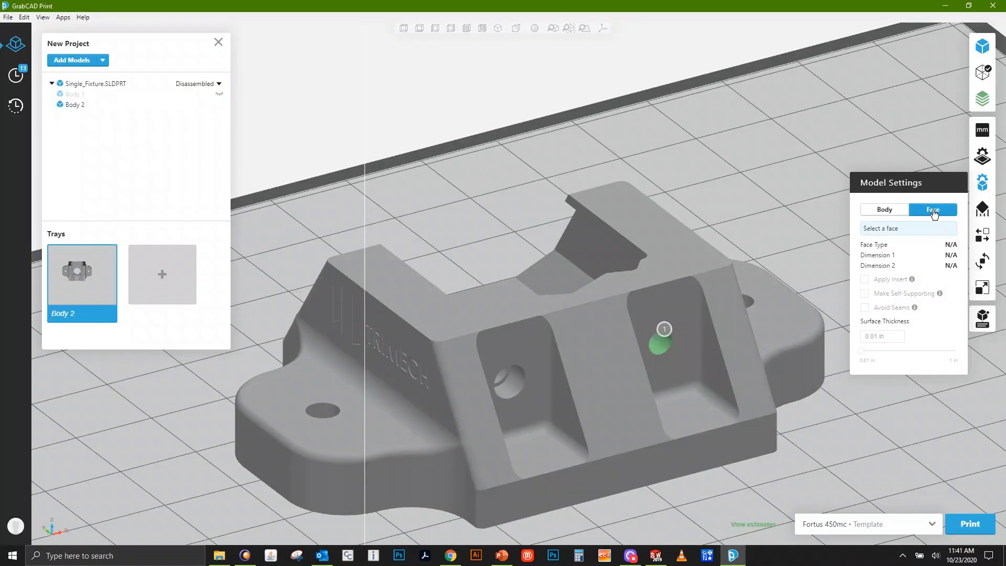
Step: Select the left-pocket hole and apply a Metric M6 × 1.0 Short heat-set insert
{"action": "left_click", "coordinate": [521, 384]}
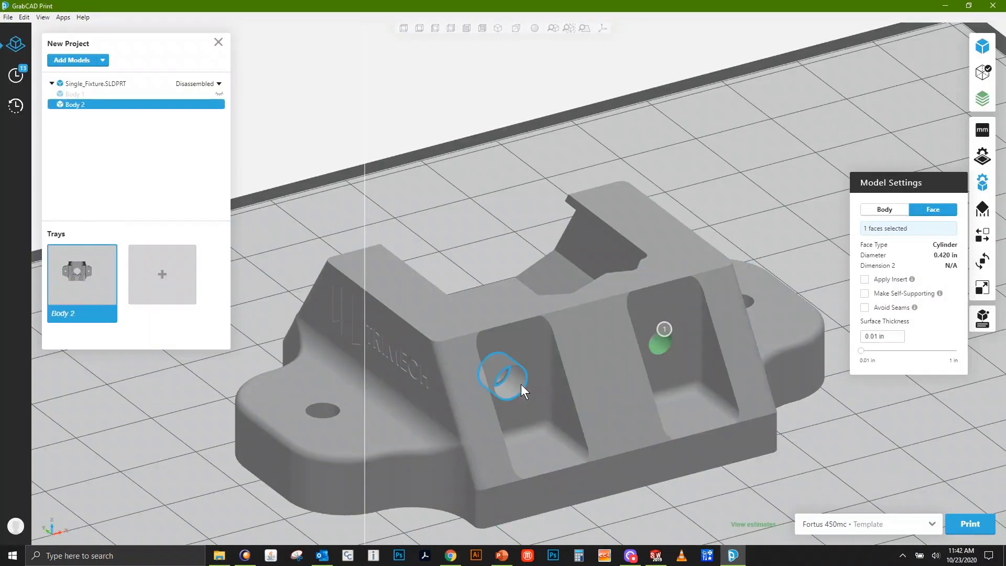
{"action": "left_click", "coordinate": [865, 280]}
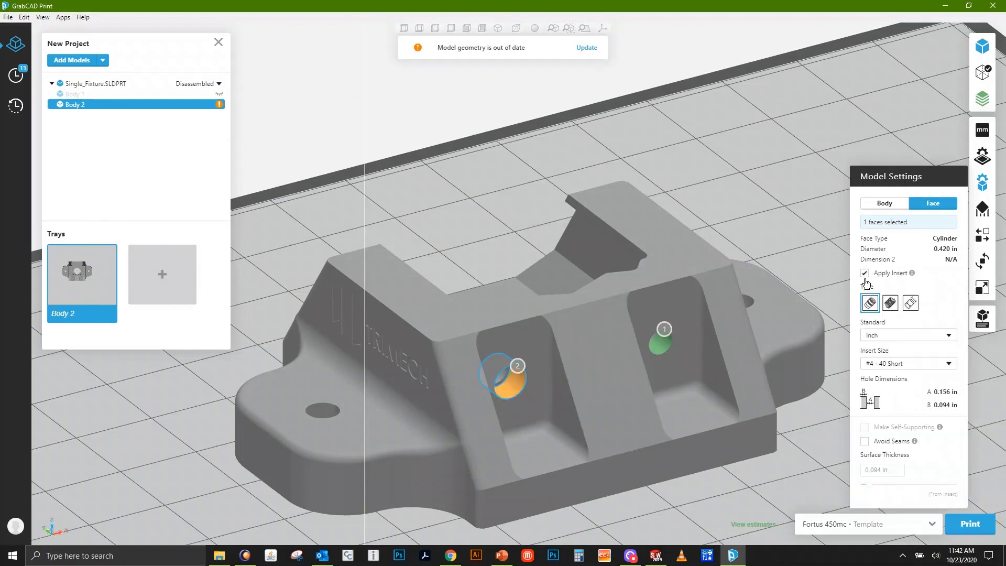
{"action": "left_click", "coordinate": [897, 332]}
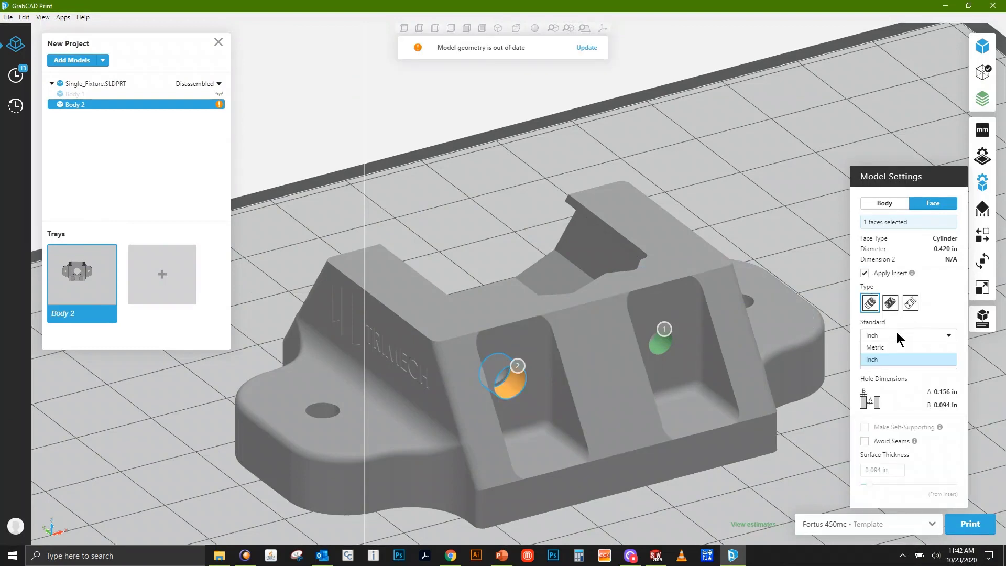
{"action": "left_click", "coordinate": [893, 345]}
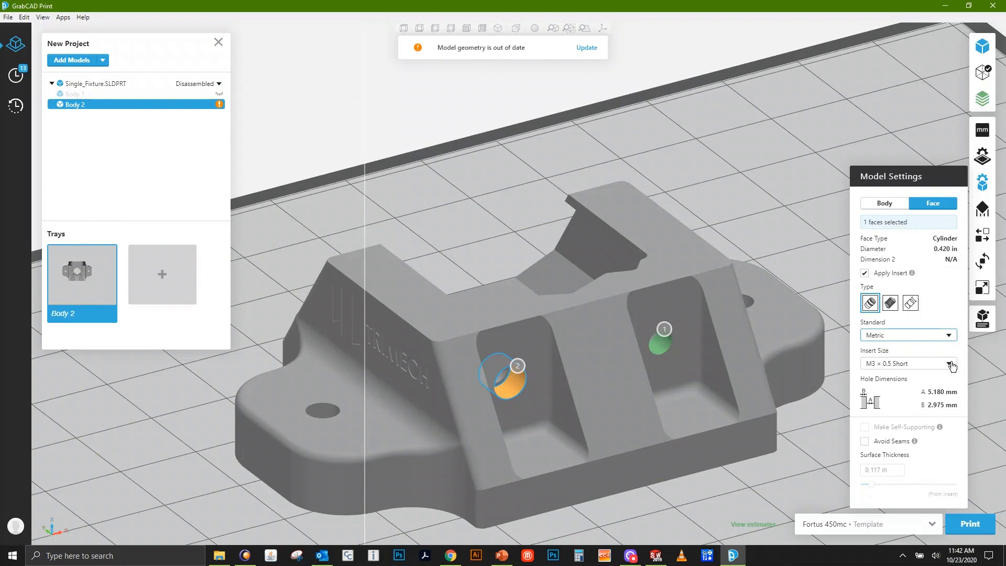
{"action": "left_click", "coordinate": [906, 363]}
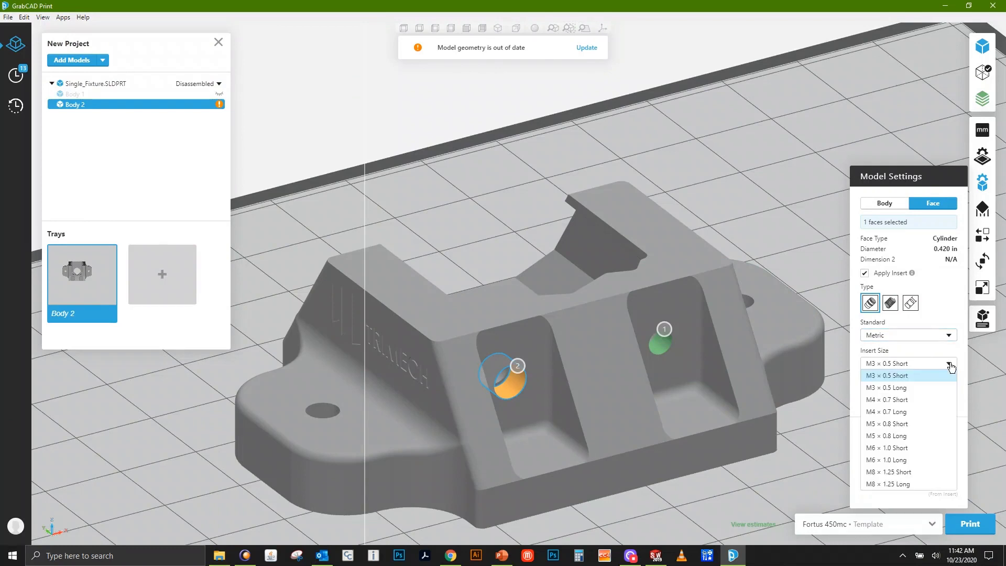
{"action": "left_click", "coordinate": [900, 447]}
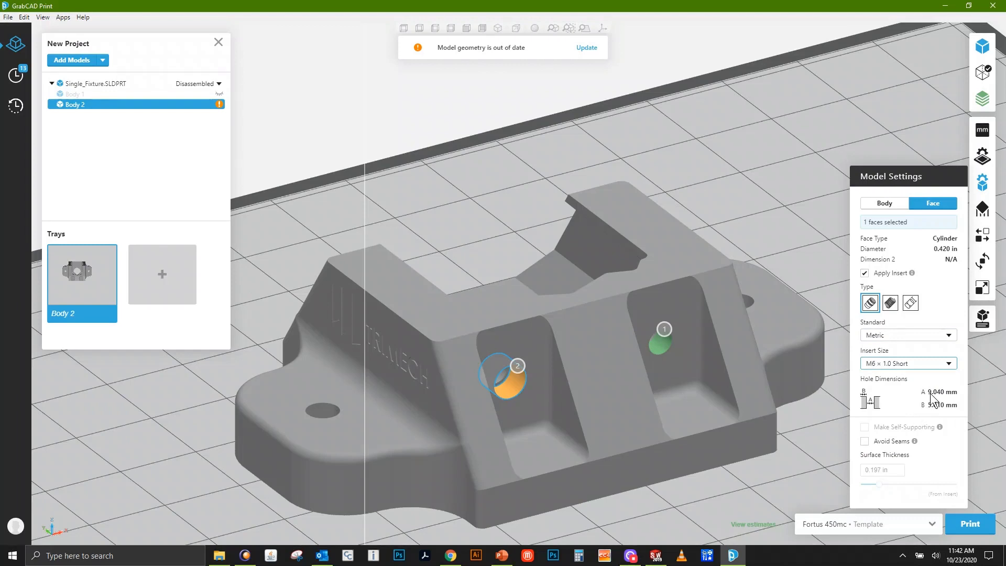
Step: Set a custom Metric insert with Hole Dimension A 8 mm and B 5 mm, then update the geometry
{"action": "left_click", "coordinate": [911, 303]}
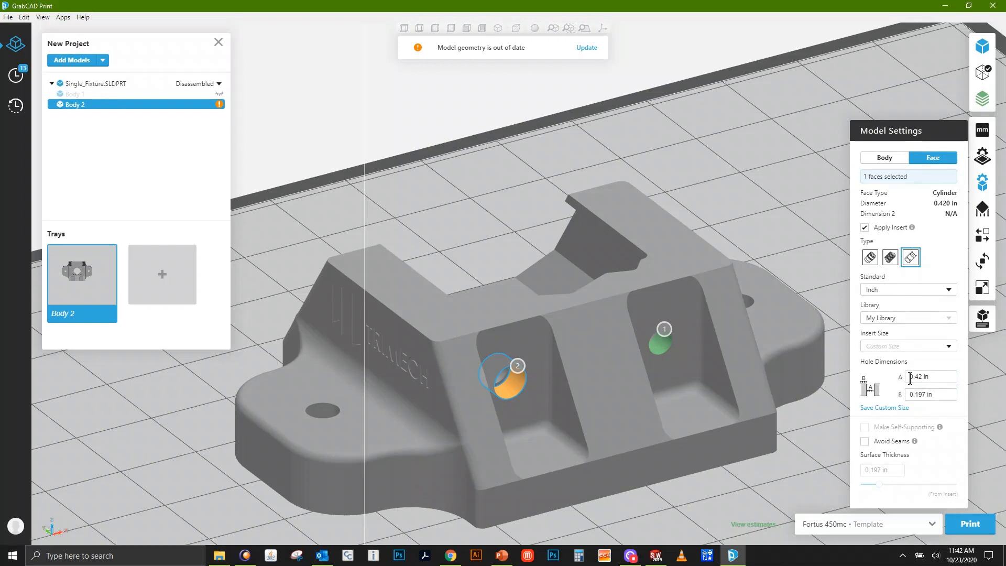
{"action": "left_click", "coordinate": [877, 287]}
{"action": "left_click", "coordinate": [878, 313]}
{"action": "left_click_drag", "start_coordinate": [929, 377], "coordinate": [905, 377]}
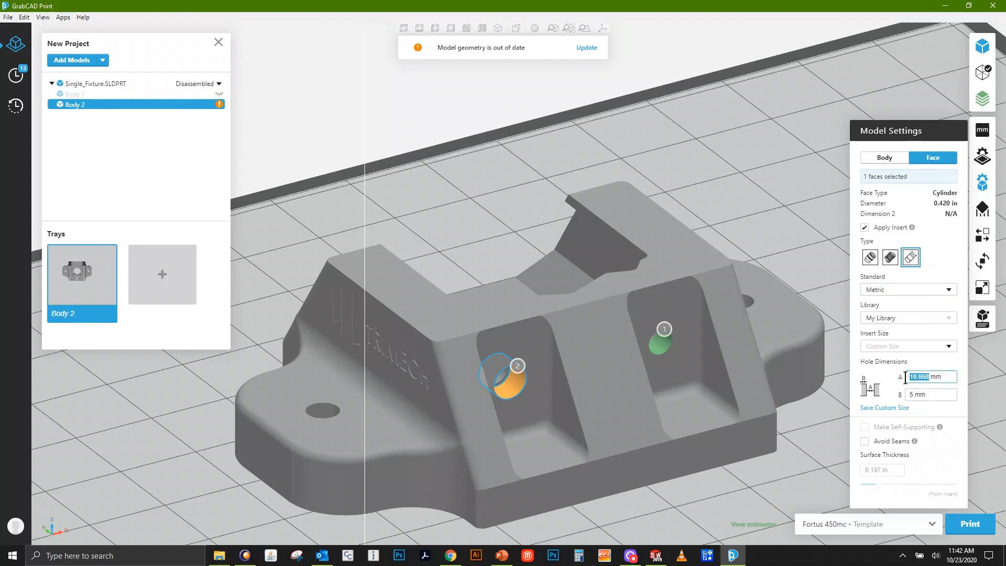
{"action": "type", "text": "8"}
{"action": "left_click", "coordinate": [936, 393]}
{"action": "left_click", "coordinate": [591, 48]}
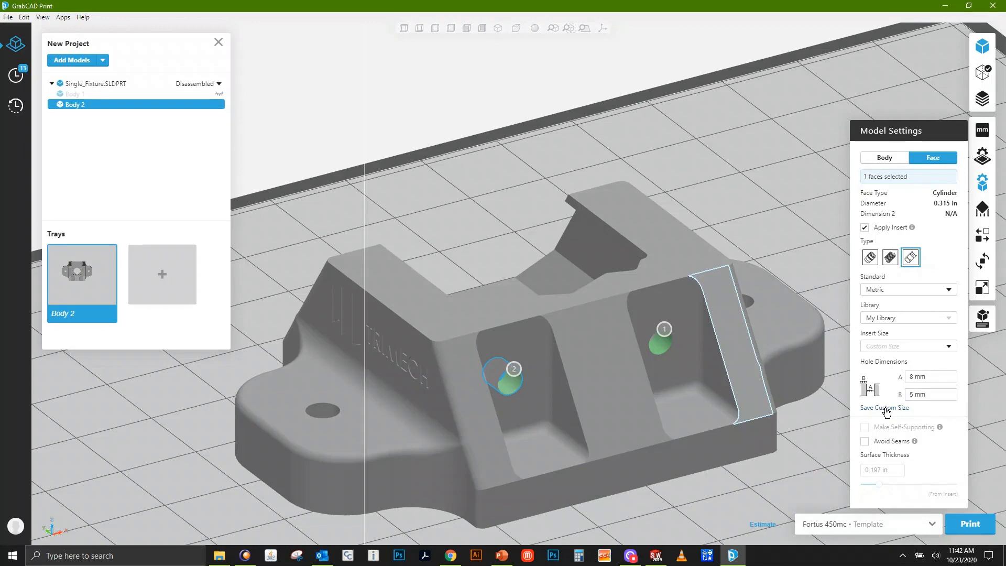
Step: Save the 8 mm × 5 mm custom insert to My Library named 'Demo Insert M6…'
{"action": "left_click", "coordinate": [885, 408]}
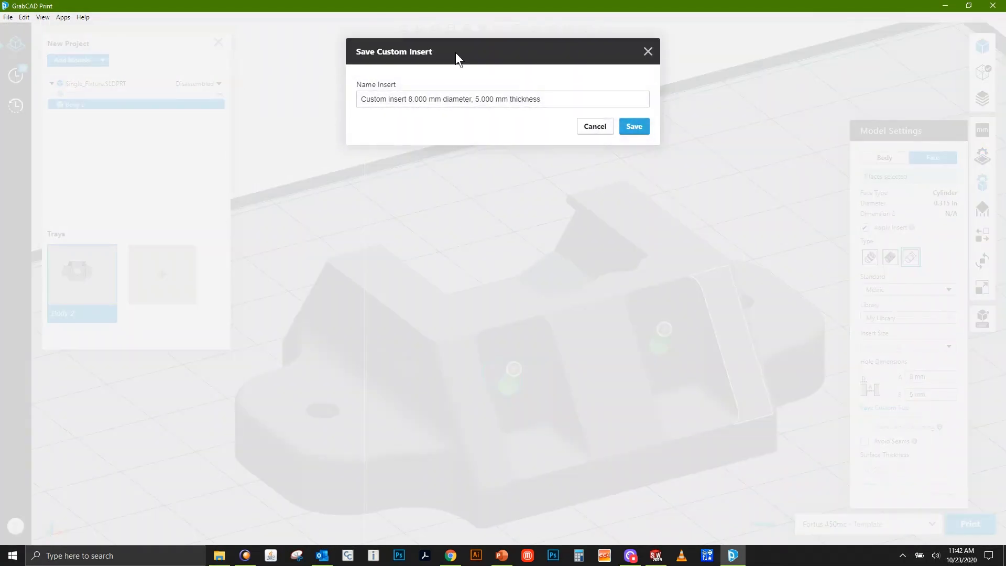
{"action": "left_click", "coordinate": [362, 99]}
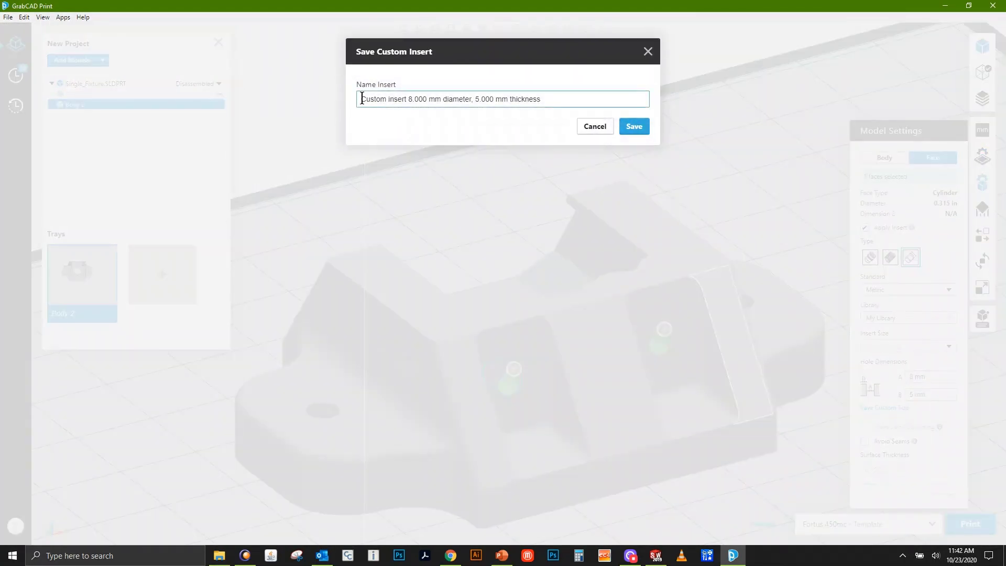
{"action": "type", "text": "Demo "}
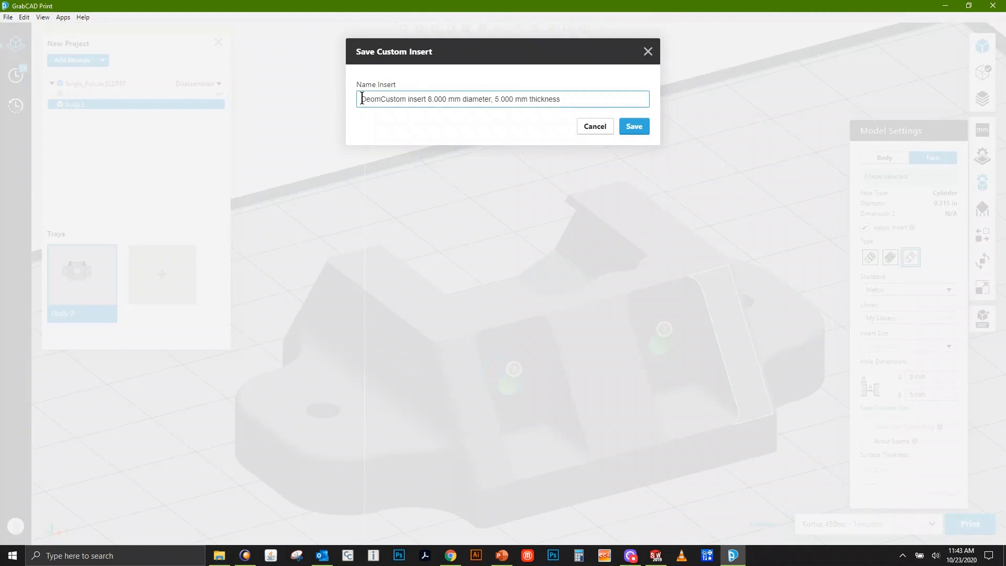
{"action": "type", "text": "Insert"}
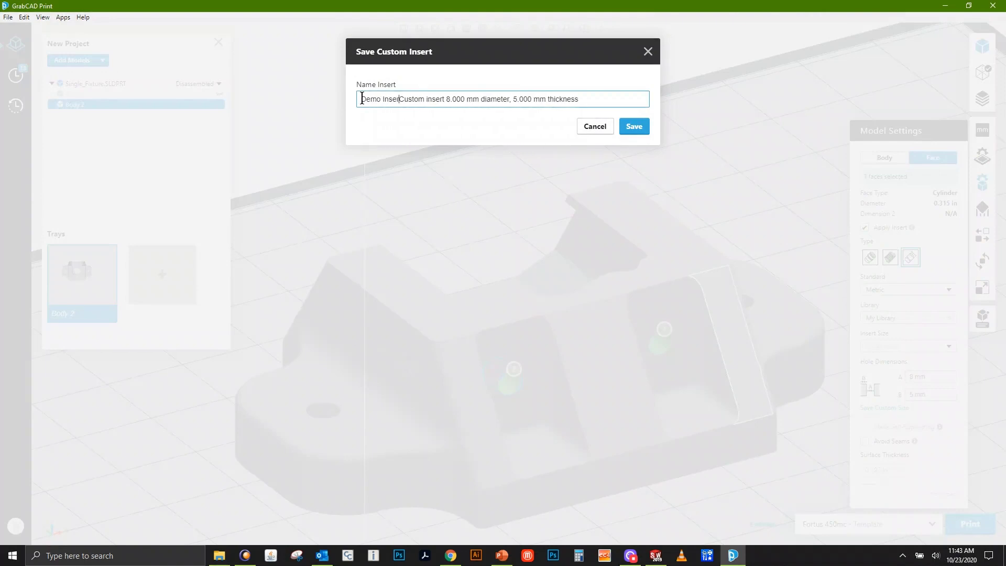
{"action": "left_click_drag", "start_coordinate": [447, 99], "coordinate": [402, 99]}
{"action": "type", "text": "M"}
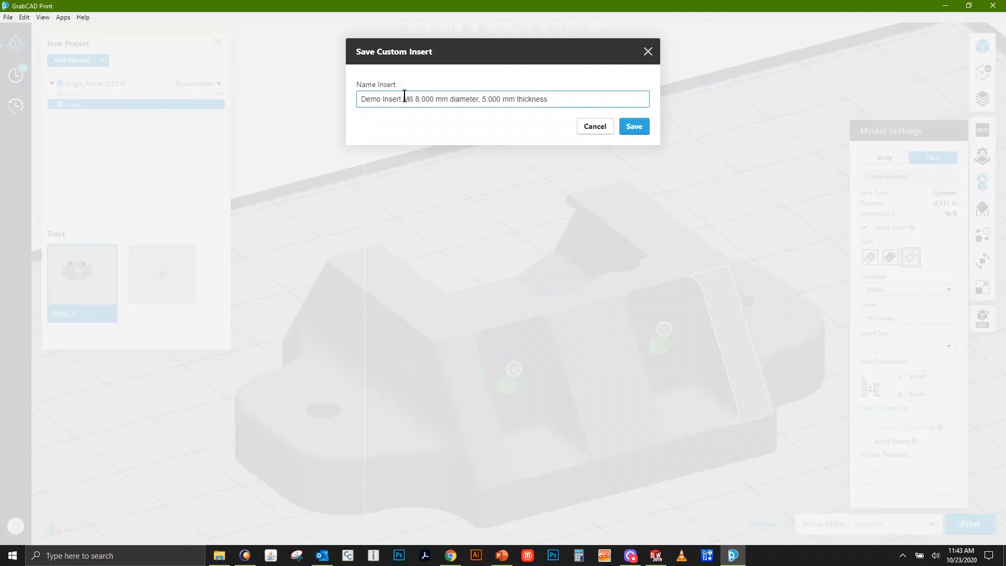
{"action": "type", "text": "6"}
{"action": "left_click", "coordinate": [633, 128]}
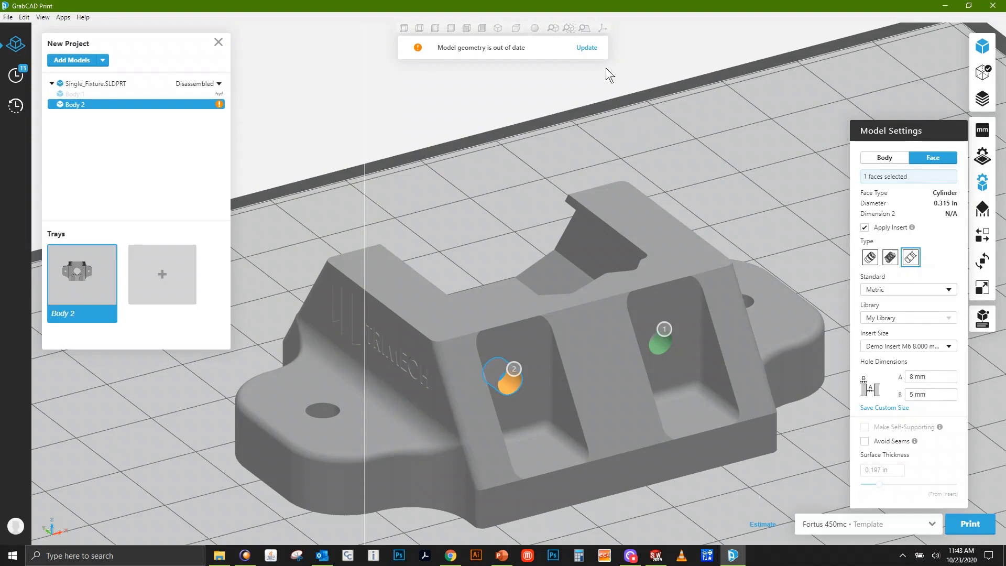
Step: Update the geometry, give the left hole the Demo Insert M6 insert, and select the right-pocket hole
{"action": "left_click", "coordinate": [587, 48]}
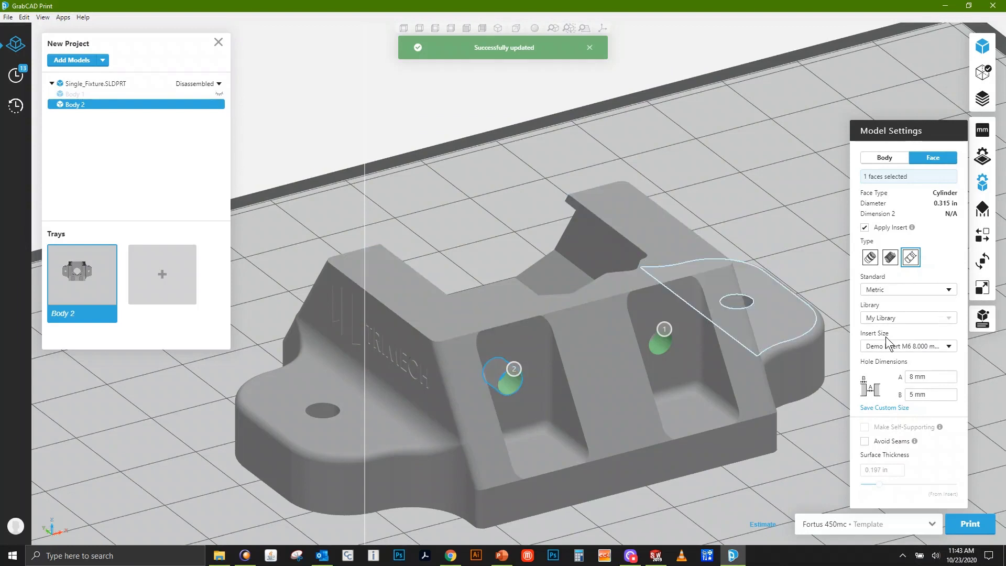
{"action": "left_click", "coordinate": [947, 348]}
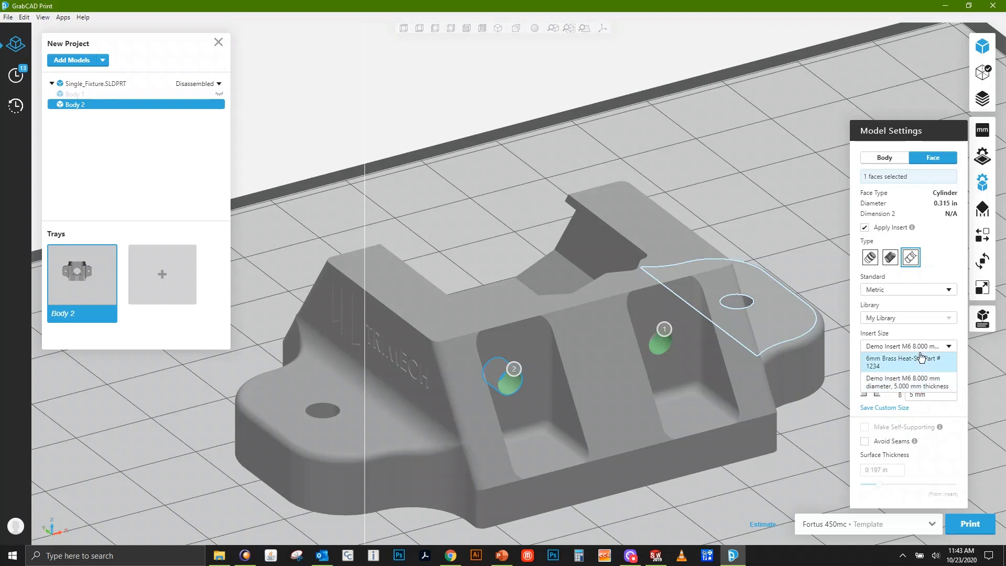
{"action": "left_click", "coordinate": [917, 386]}
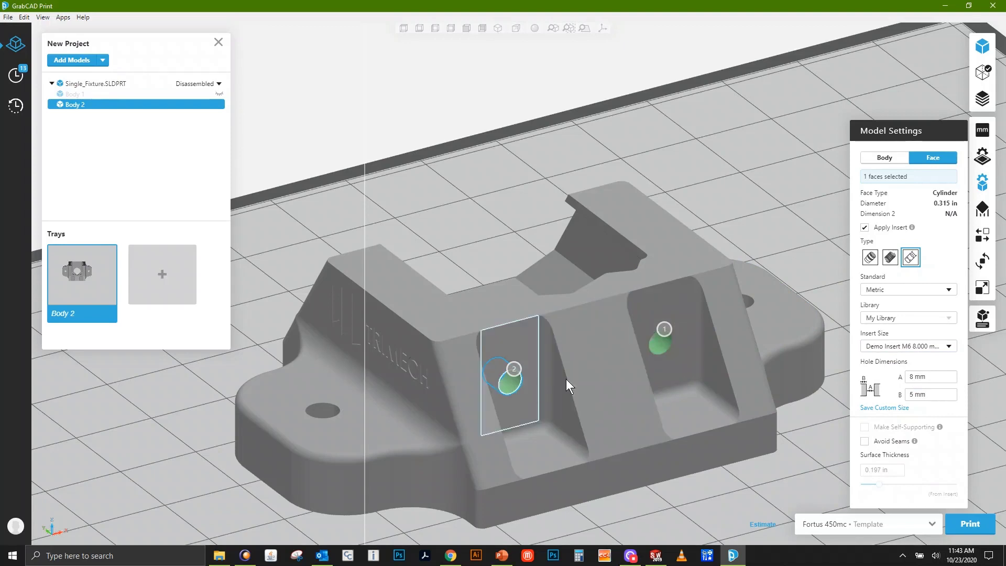
{"action": "left_click", "coordinate": [658, 347]}
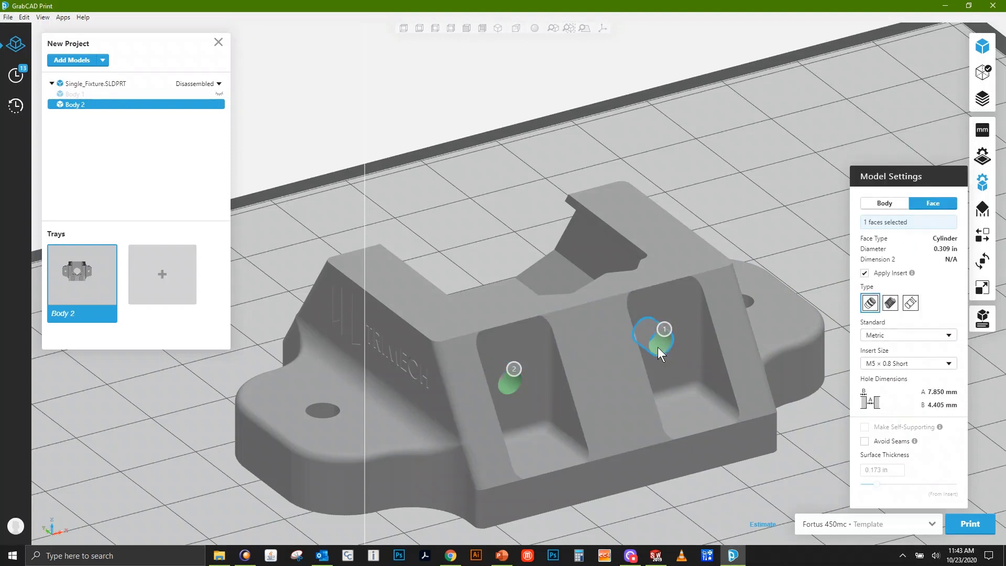
Step: Try an M8 × 1.25 Long insert on the right hole; the update fails, so switch to Custom
{"action": "left_click", "coordinate": [943, 364]}
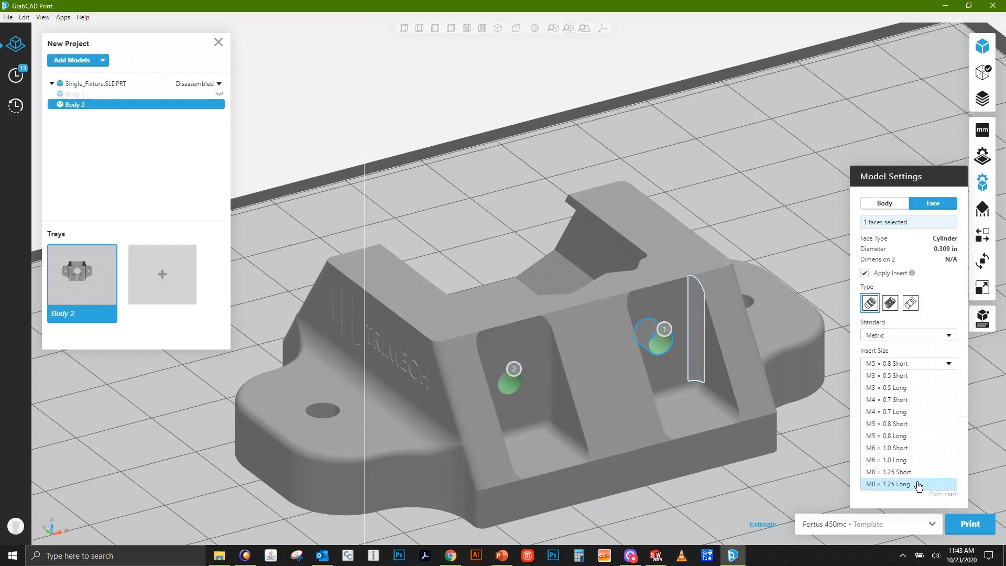
{"action": "left_click", "coordinate": [918, 485]}
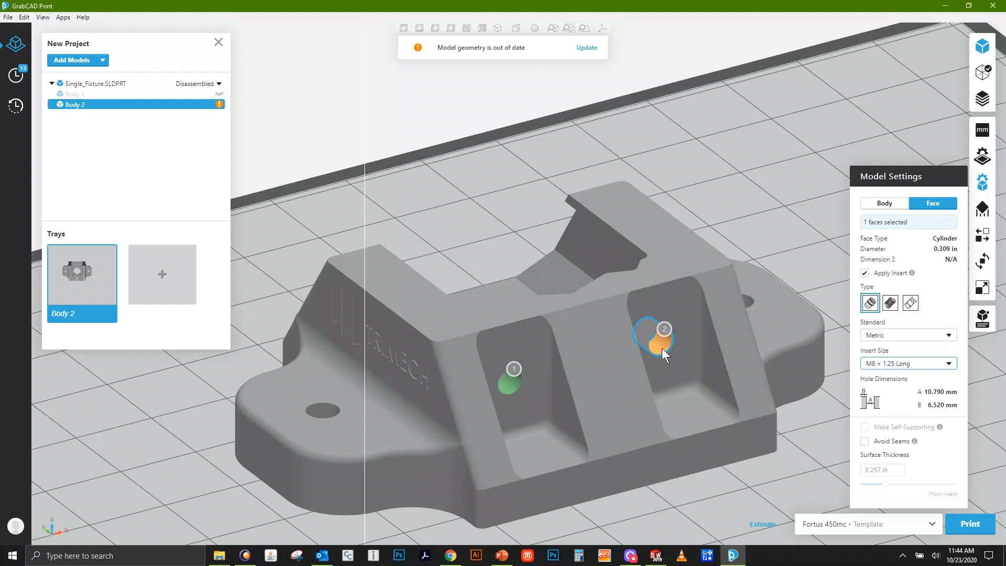
{"action": "left_click", "coordinate": [587, 48]}
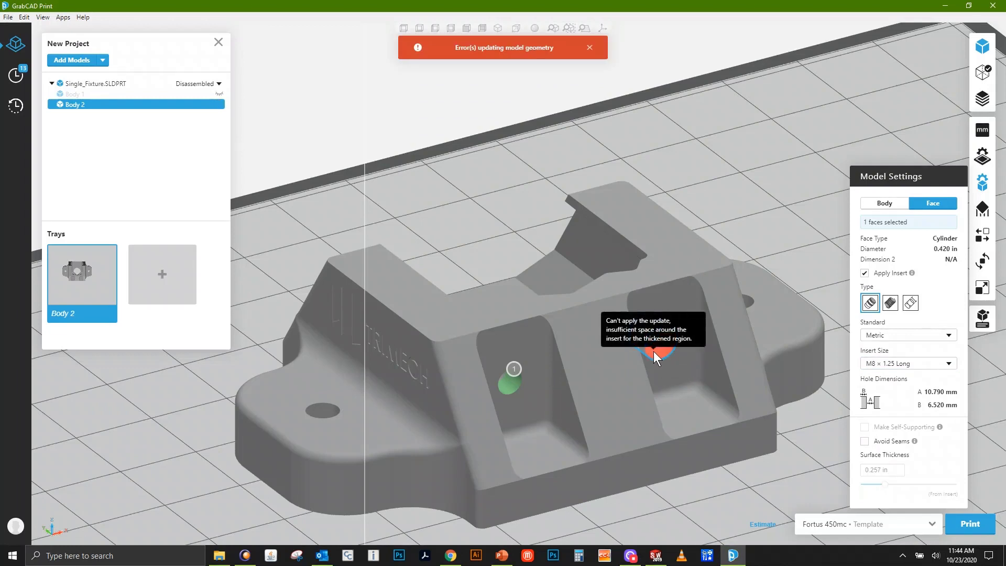
{"action": "mouse_move", "coordinate": [651, 353]}
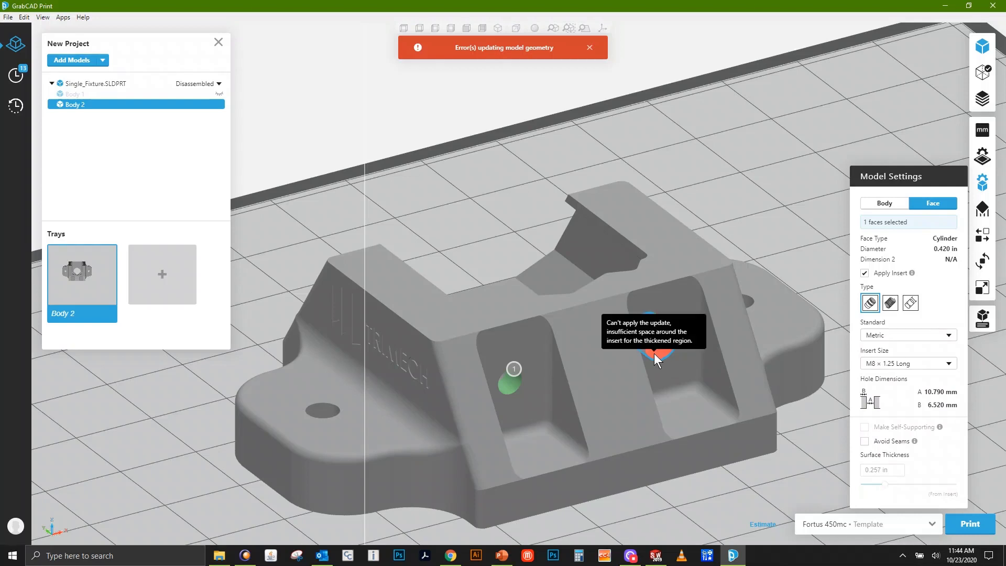
{"action": "left_click", "coordinate": [910, 307]}
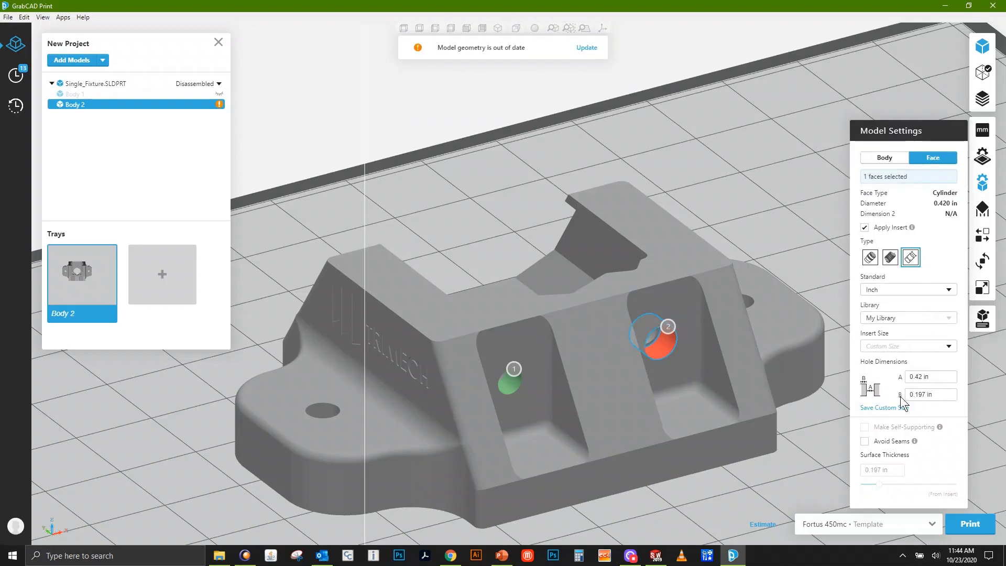